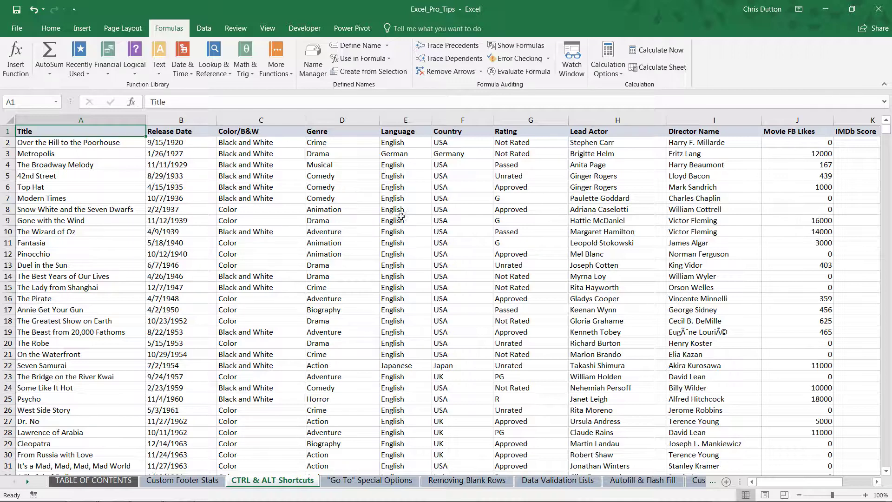
Step: Scroll right to show columns E–P and gauge the table's length with the vertical scrollbar
left_click_drag(790, 483, 817, 483)
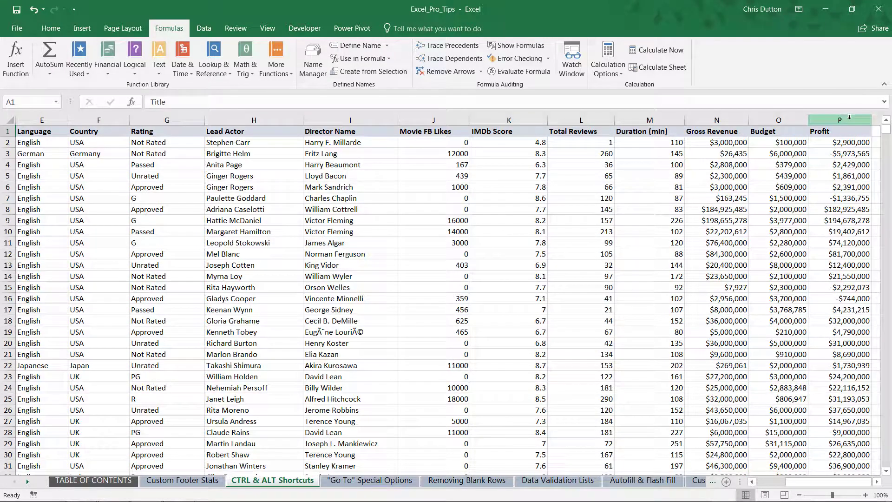
mouse_move(887, 131)
left_mouse_down()
mouse_move(886, 462)
mouse_move(887, 127)
left_mouse_up()
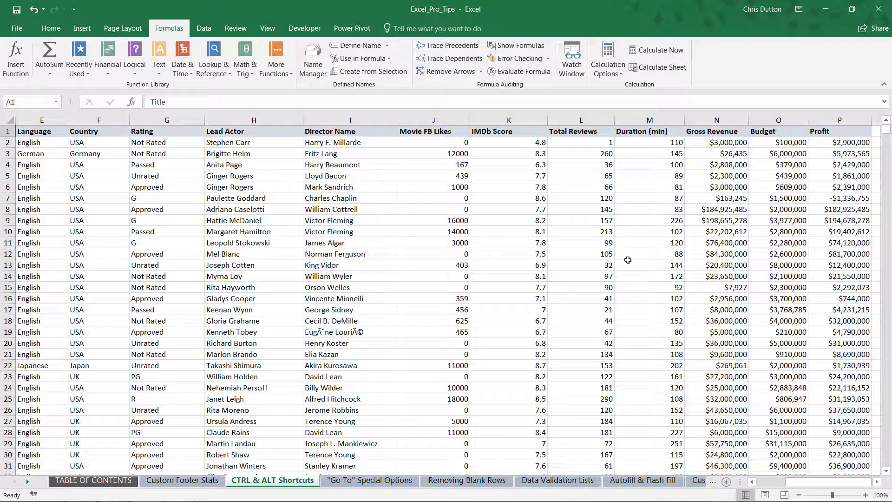
left_click(786, 143)
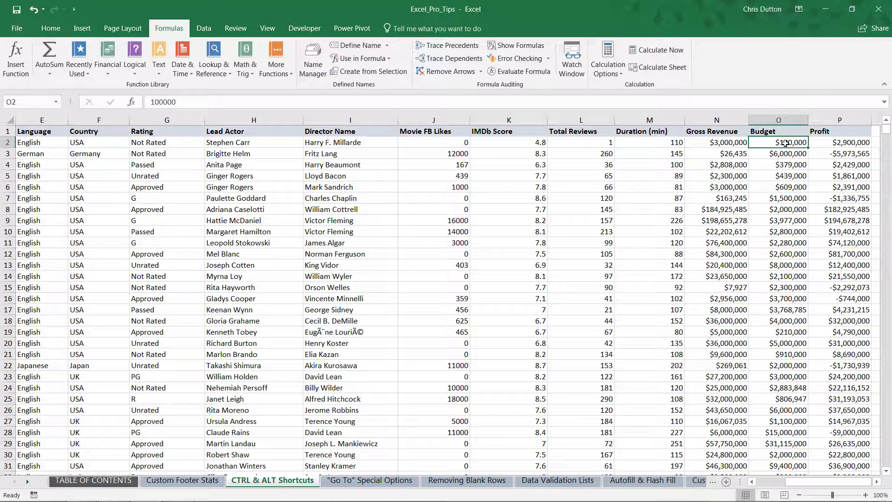
left_click_drag(789, 142, 796, 464)
scroll(797, 458, "down", 3)
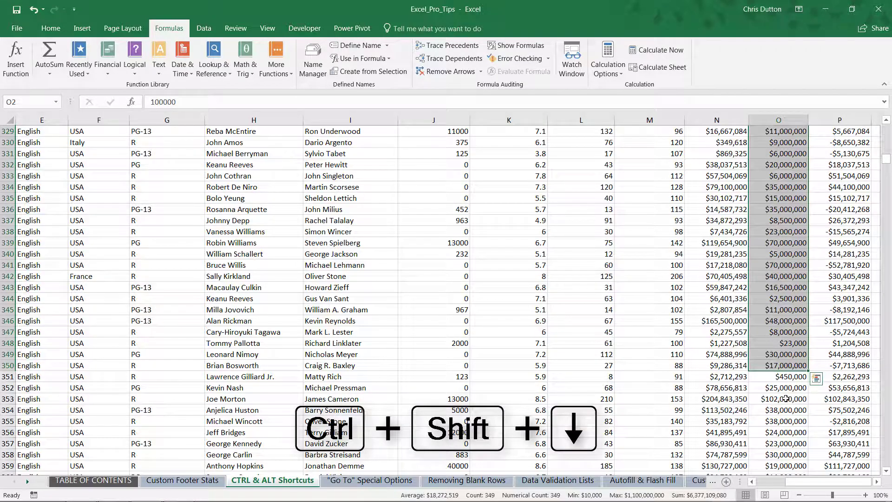
key("ctrl+shift+Down")
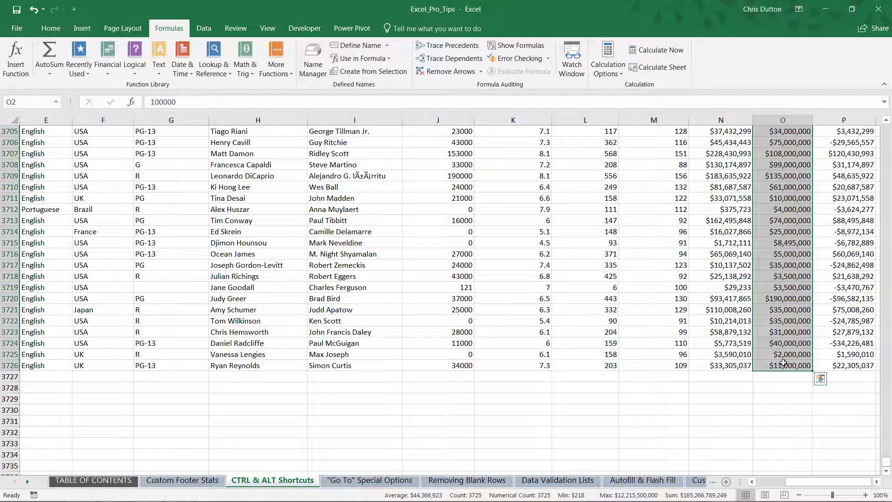
key("ctrl+Up")
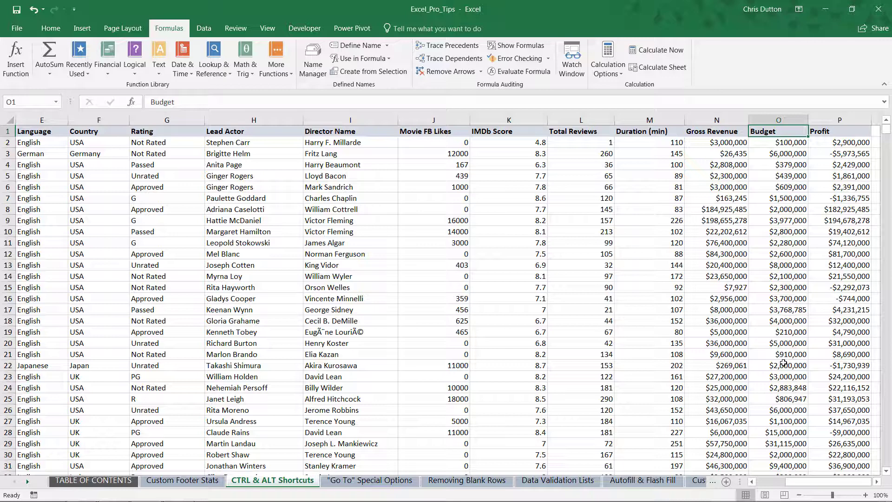
Step: Select Rating values G2:G317 with Ctrl+Shift+Down and inspect the blank cell G318
left_click(158, 142)
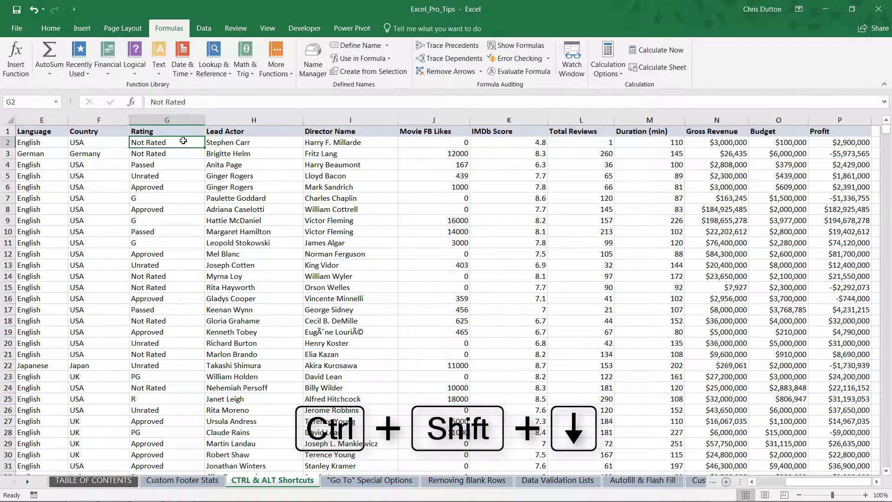
key("ctrl+shift+Down")
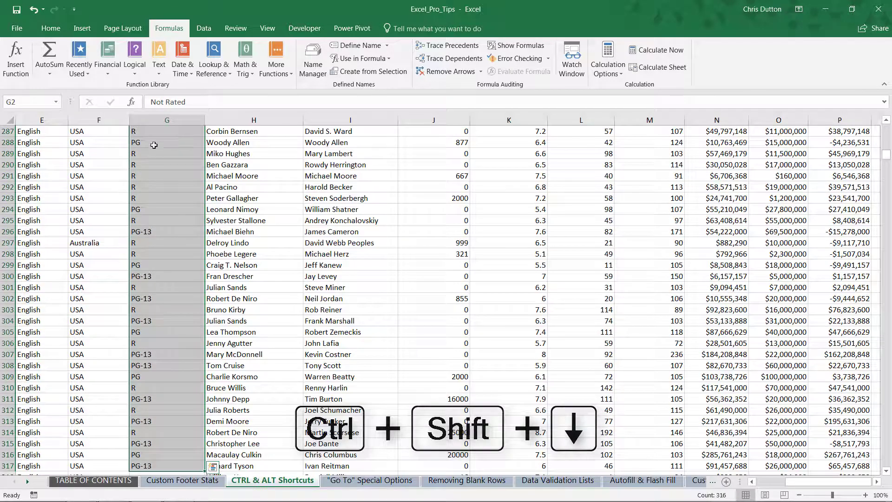
scroll(116, 233, "down", 3)
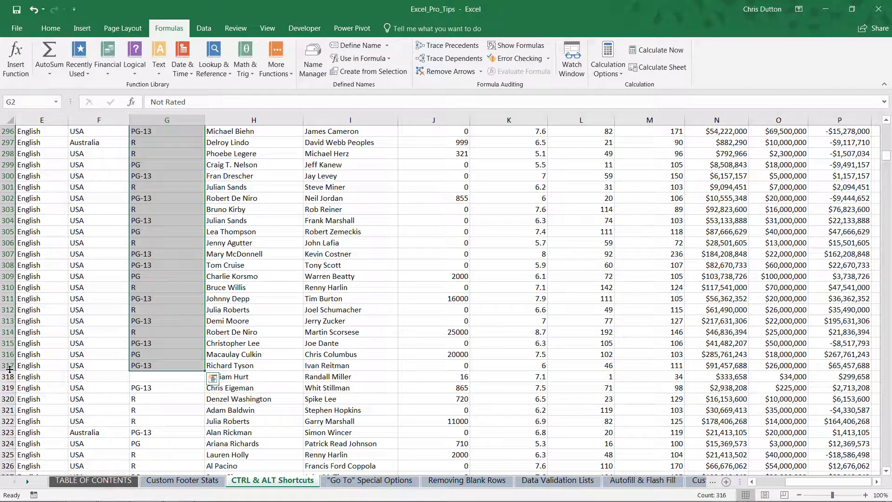
left_click(144, 378)
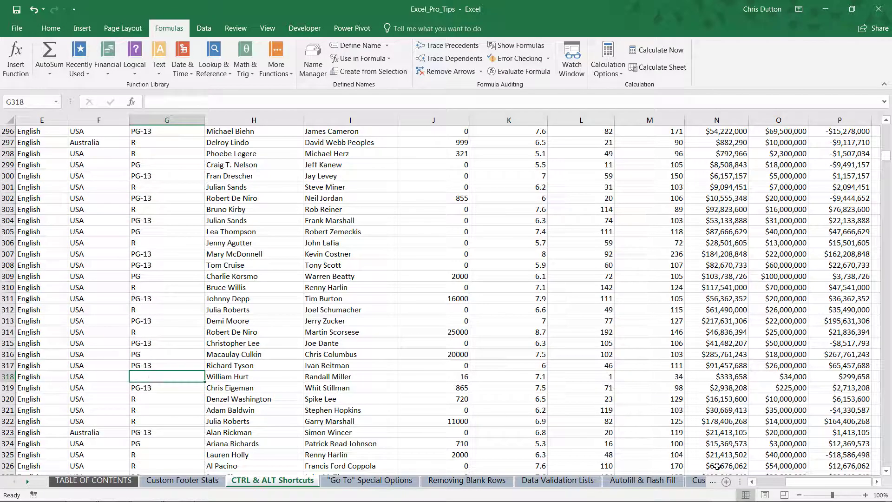
left_click_drag(830, 485, 801, 483)
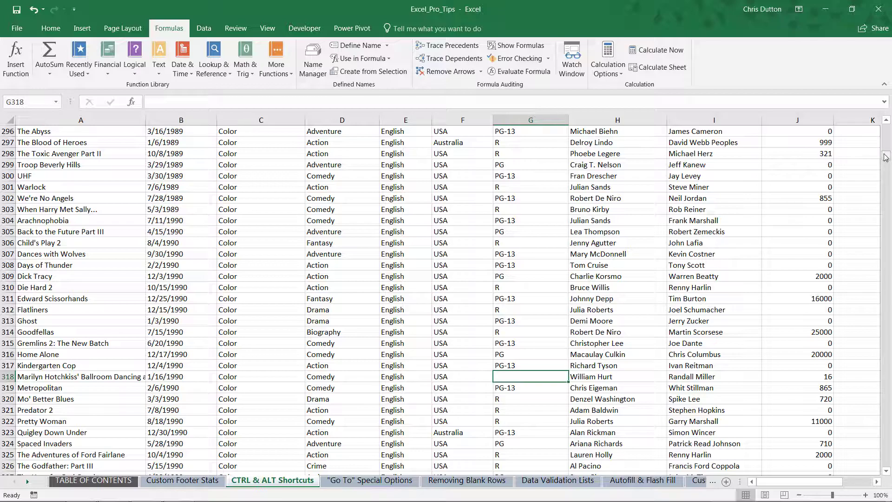
Step: From the sheet top, reselect G2:G317 and scroll back up to the first rows
left_click_drag(886, 159, 886, 129)
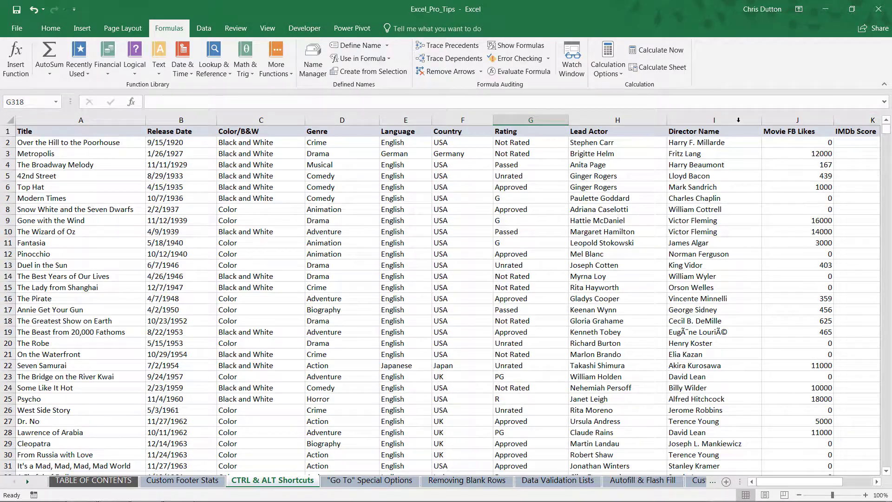
left_click(526, 141)
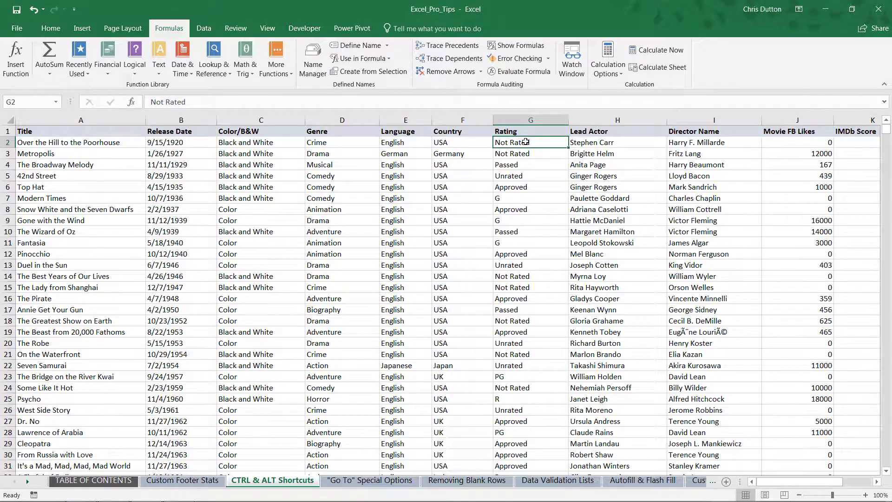
key("ctrl+shift+Down")
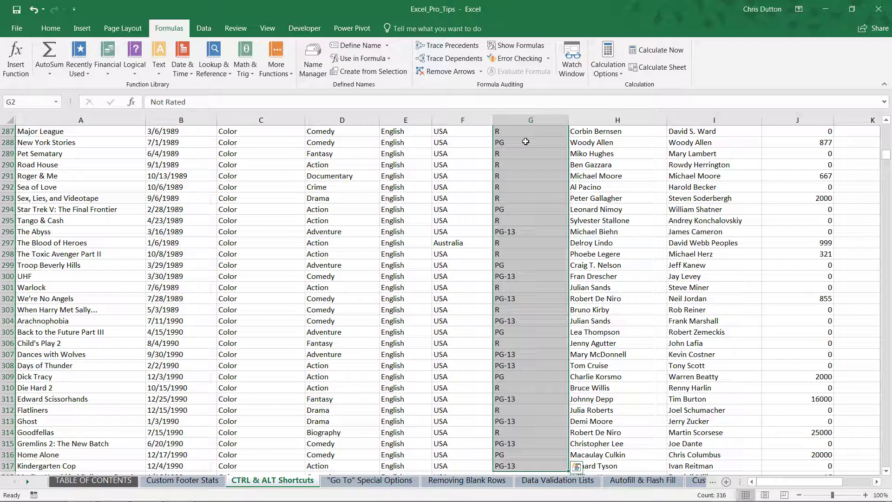
left_click_drag(886, 157, 886, 130)
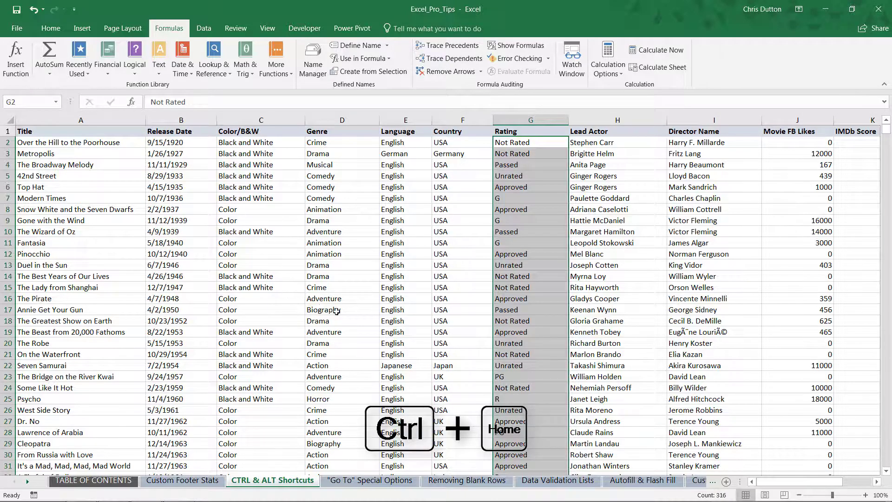
Step: Jump from D22 to A1, then to last used cell P3726, then to Custom Footer Stats
left_click(356, 366)
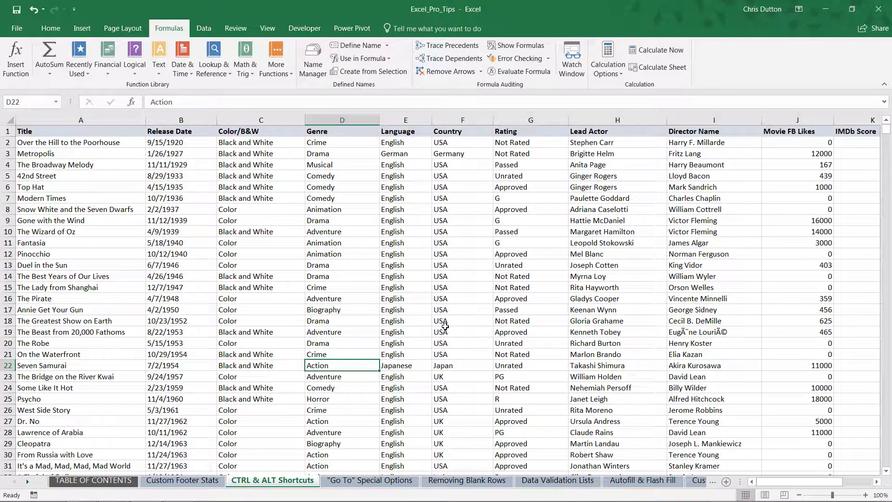
key("ctrl+Home")
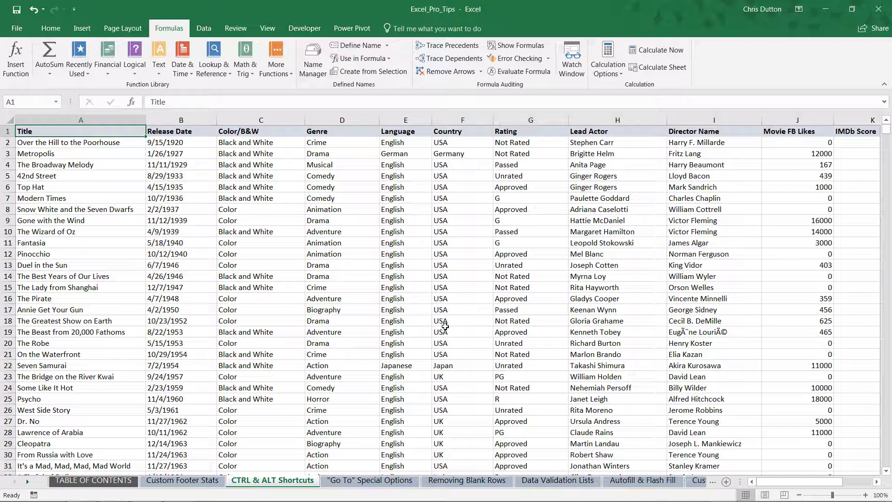
key("ctrl+End")
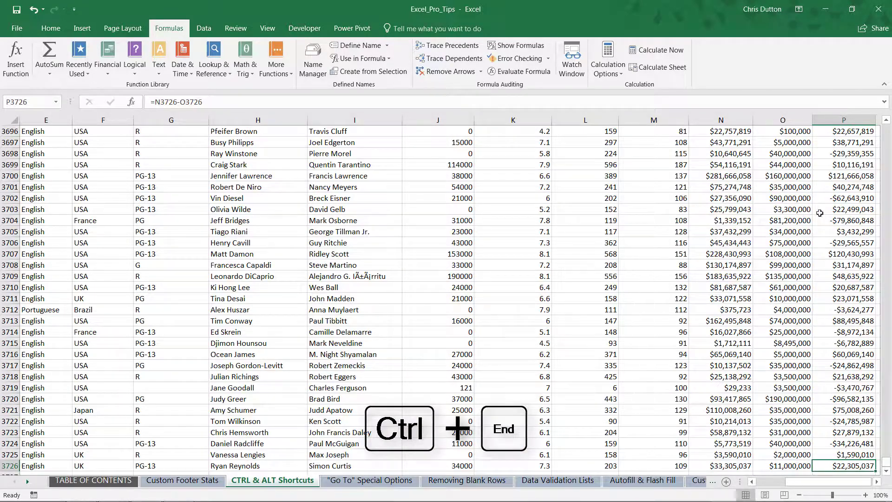
left_click(876, 483)
left_click(876, 483)
scroll(712, 396, "down", 3)
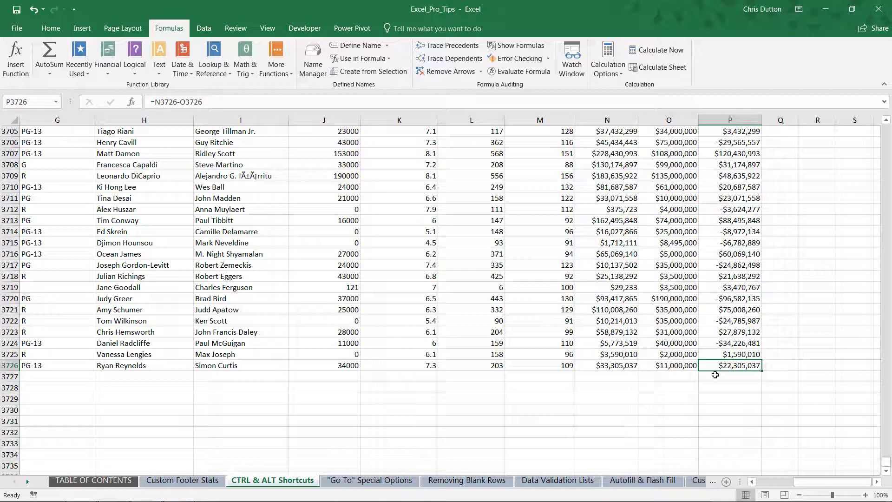
key("ctrl+Page_Up")
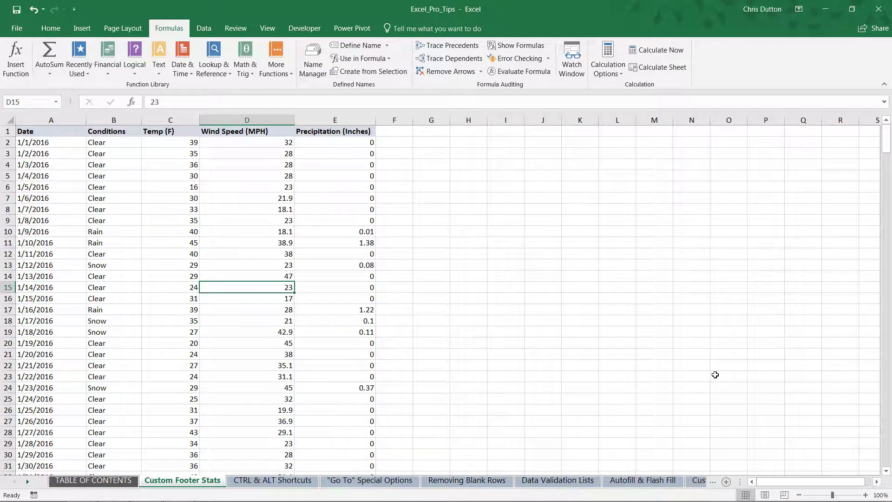
Step: Step back to TABLE OF CONTENTS, forward two sheets, then back to CTRL & ALT Shortcuts
key("ctrl+Page_Up")
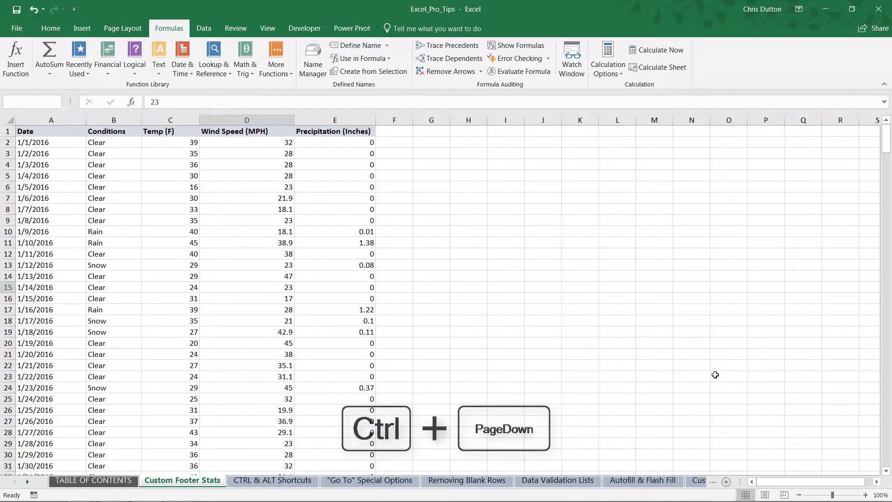
key("ctrl+Page_Down")
key("ctrl+Page_Down")
key("ctrl+Page_Down")
key("ctrl+Page_Down")
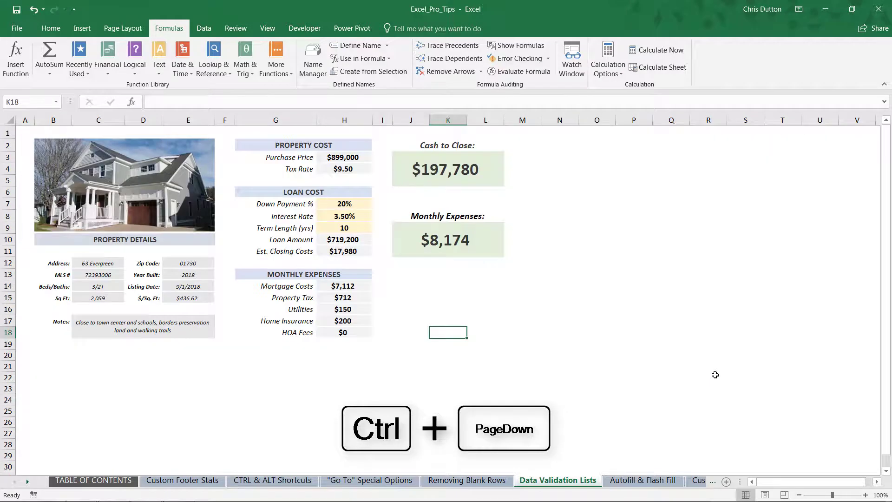
key("ctrl+Page_Down")
key("ctrl+Page_Up")
key("ctrl+Page_Up")
key("ctrl+Page_Up")
key("ctrl+Page_Up")
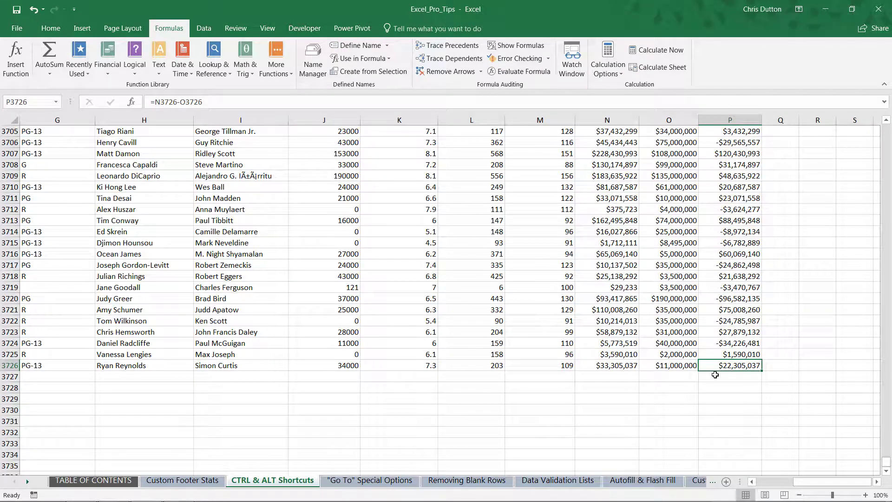
left_click(27, 483)
left_click_drag(26, 484, 27, 483)
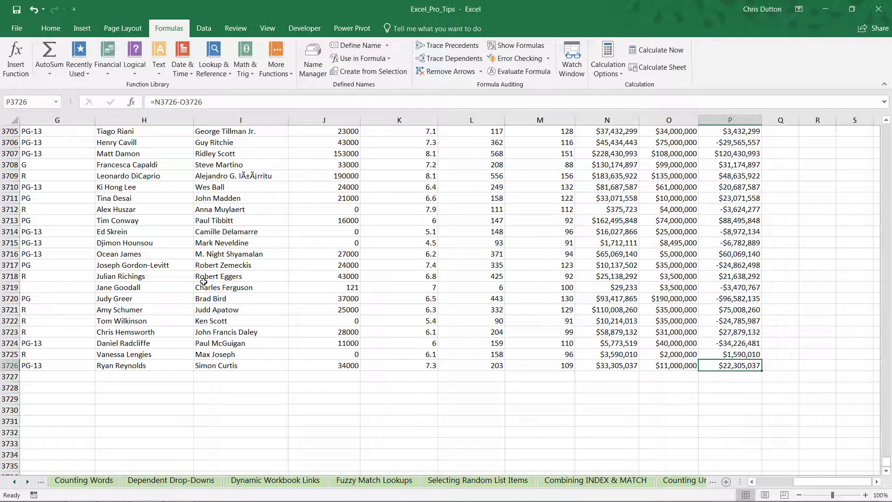
Step: Use Go To (Ctrl+G) to jump to the Interest_Rate named cell
key("ctrl+g")
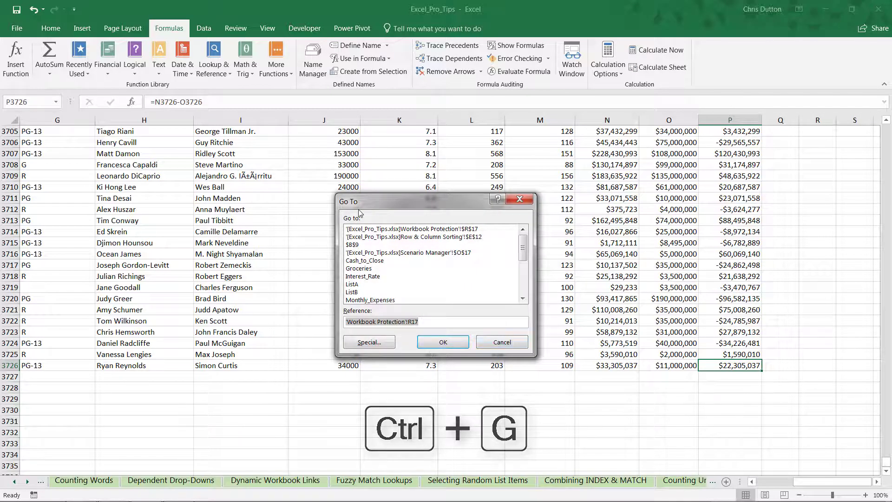
mouse_move(524, 247)
left_mouse_down()
mouse_move(524, 282)
mouse_move(525, 256)
left_mouse_up()
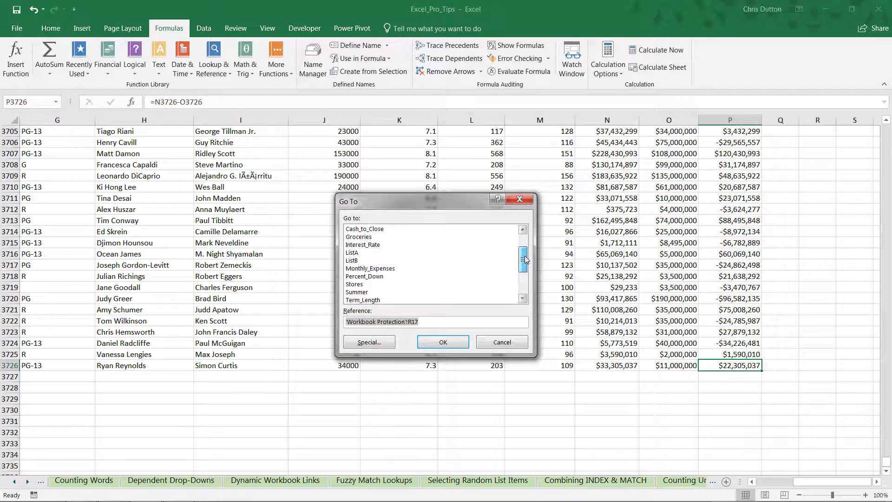
left_click(363, 245)
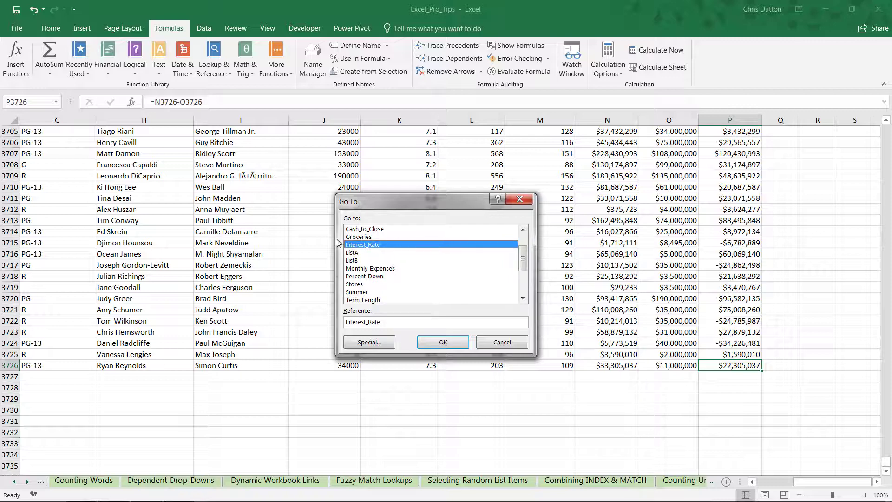
left_click(437, 343)
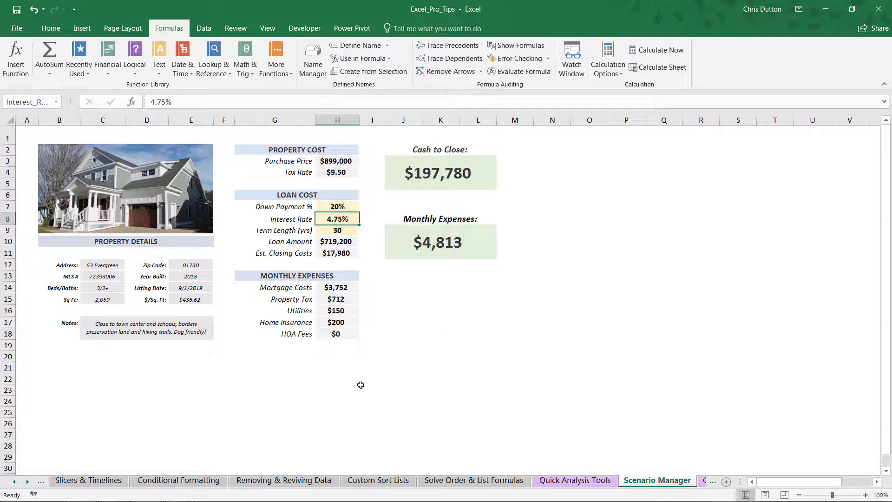
Step: Scroll the sheet tabs to the start, visit TABLE OF CONTENTS, then return to CTRL & ALT Shortcuts
left_click(16, 483)
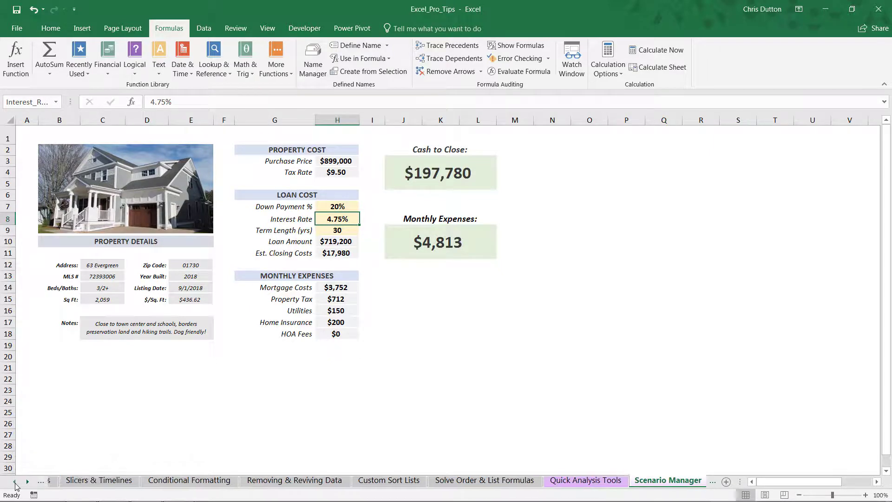
left_click_drag(15, 485, 15, 485)
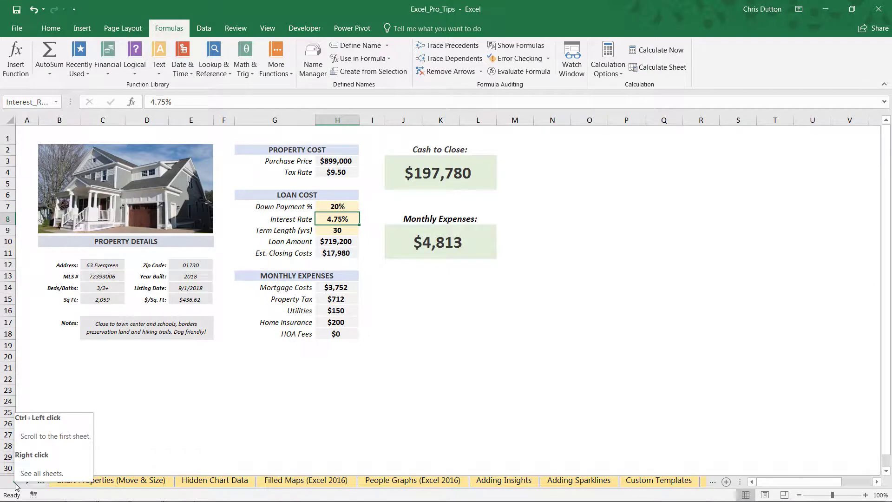
left_click(15, 485, "ctrl")
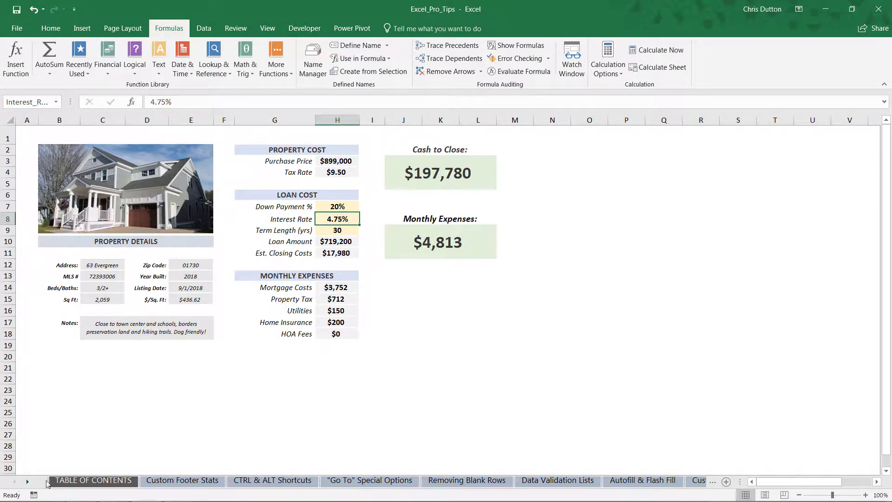
left_click(89, 483)
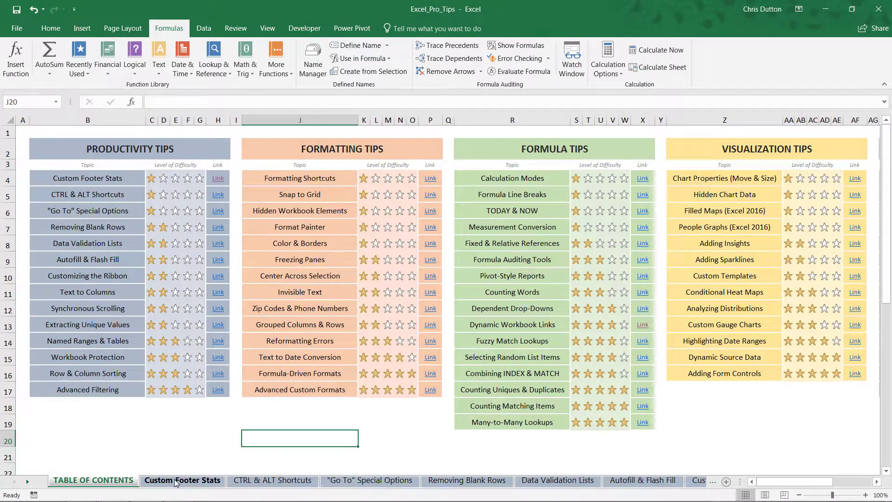
left_click(273, 482)
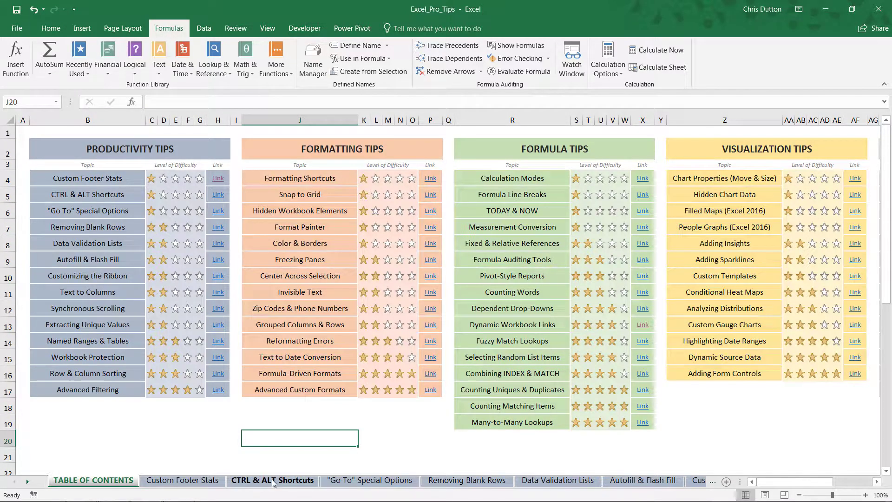